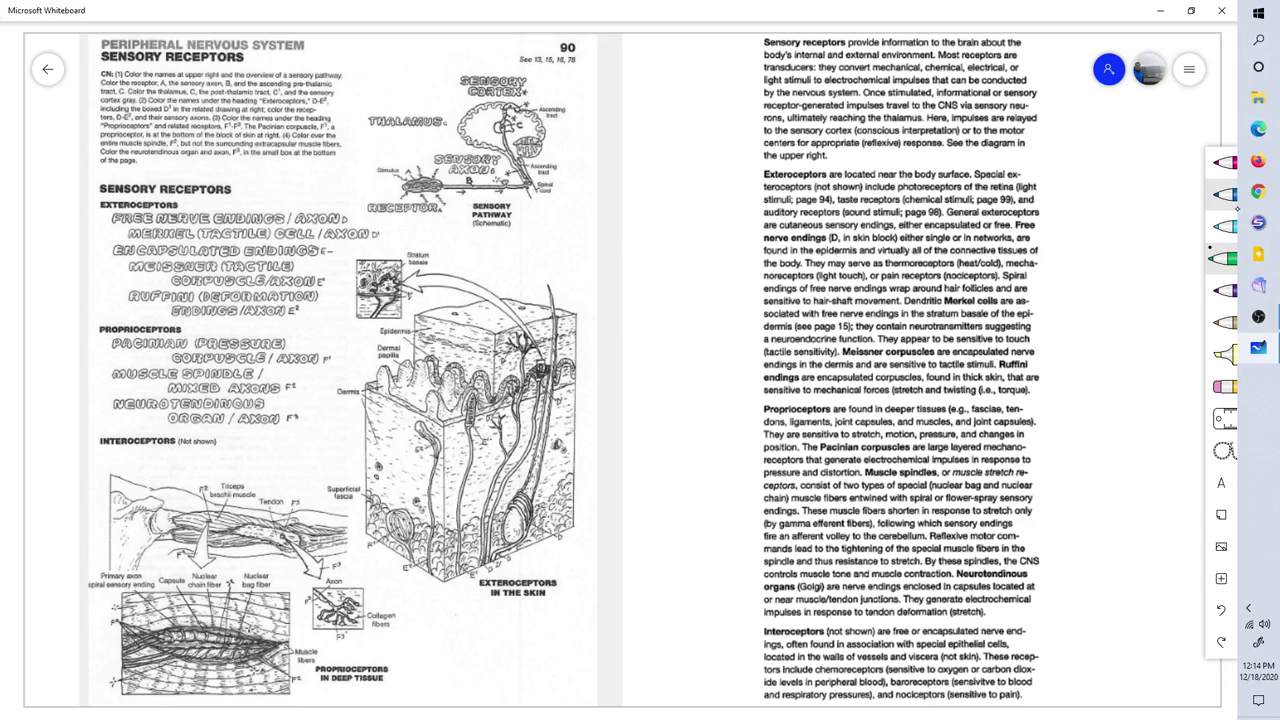
# Underline the Sensory Receptors title in magenta, and mark the receptor and its stimulus in blue on the sensory pathway schematic
pyautogui.click(1222, 162)
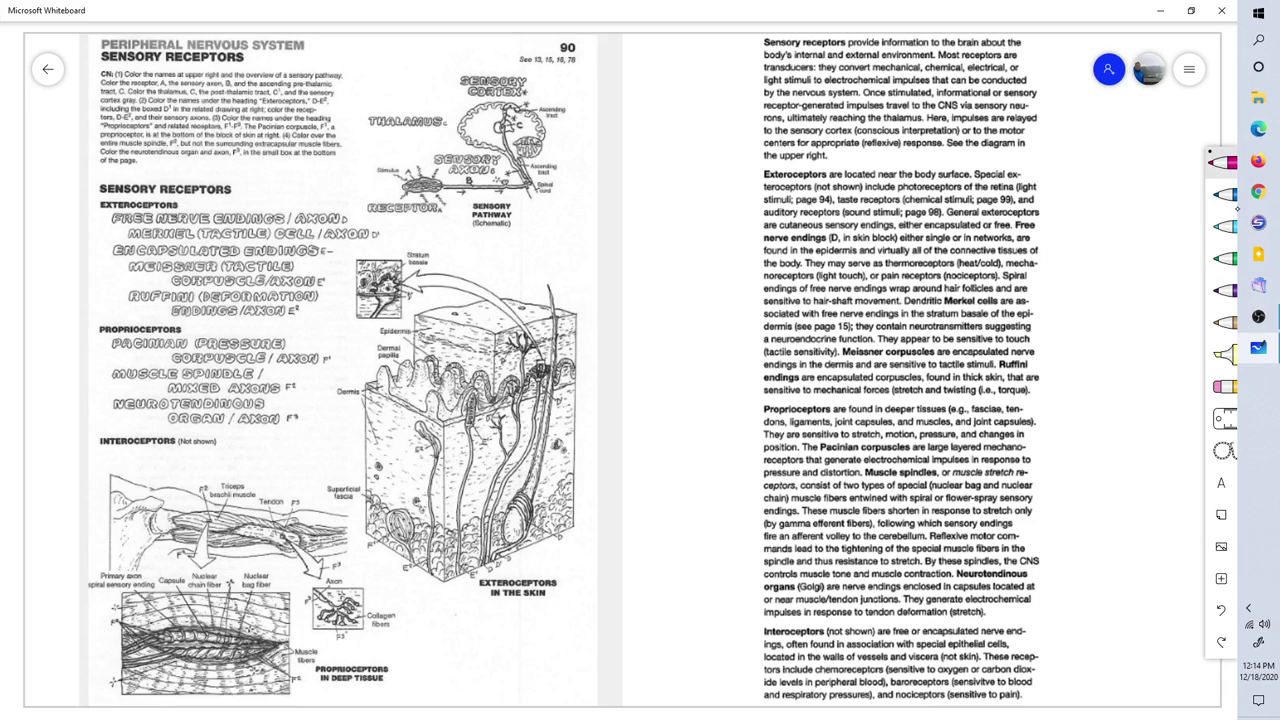
pyautogui.moveTo(87, 61); pyautogui.dragTo(246, 65)
pyautogui.click(1217, 190)
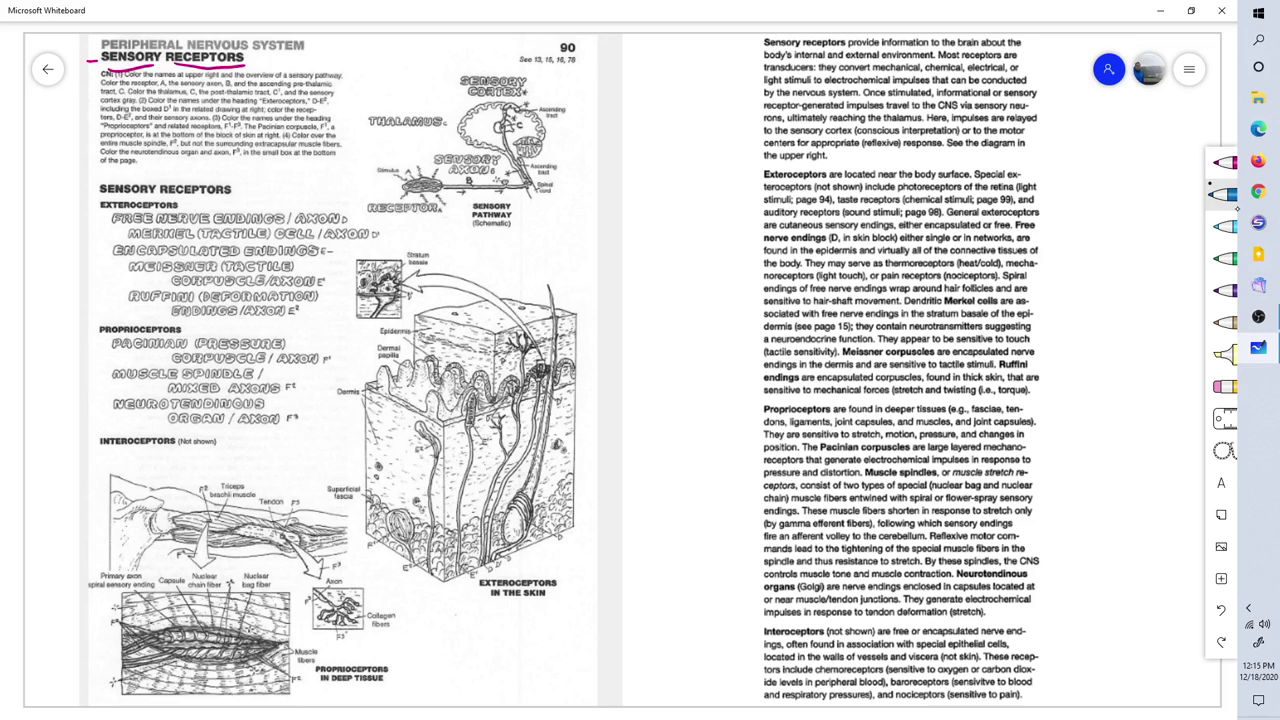
pyautogui.moveTo(376, 218); pyautogui.dragTo(434, 222)
pyautogui.moveTo(402, 180)
pyautogui.mouseDown()
pyautogui.moveTo(440, 194)
pyautogui.moveTo(434, 176)
pyautogui.mouseUp()
pyautogui.moveTo(373, 178); pyautogui.dragTo(400, 176)
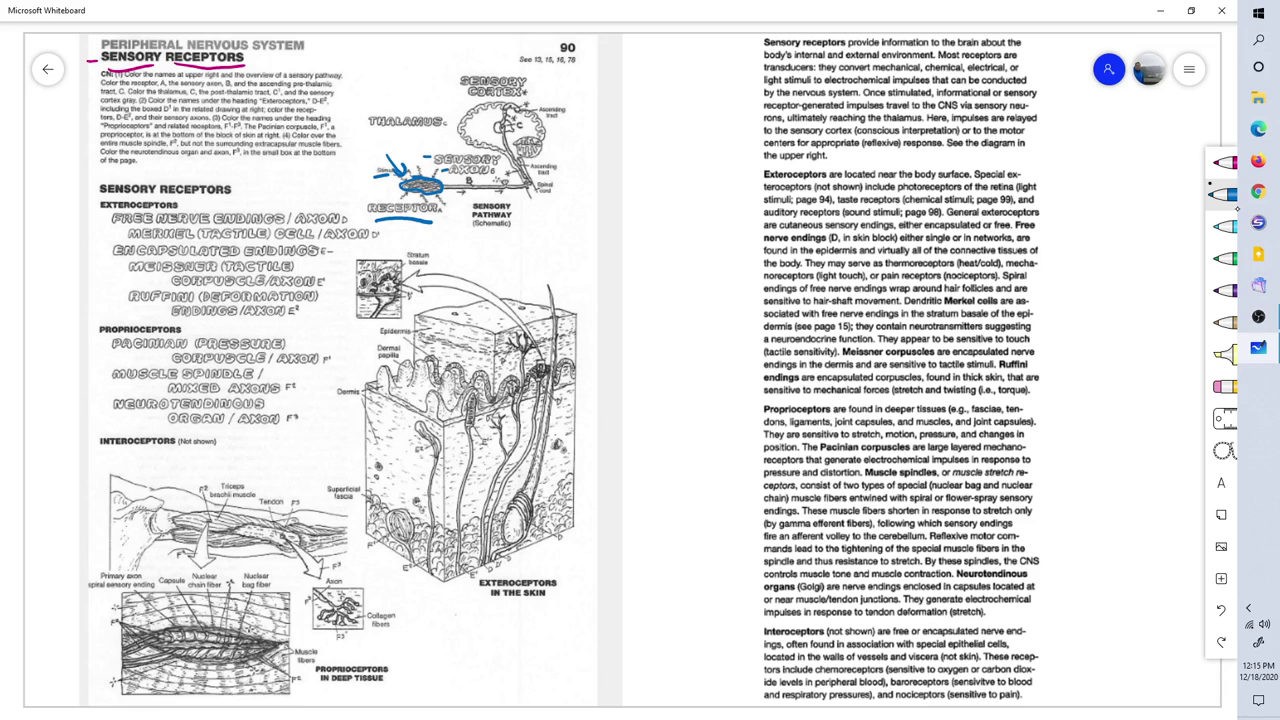
# Trace the blue pathway from sensory axon through spinal cord, thalamus and sensory cortex, and circle the Sensory Pathway caption
pyautogui.moveTo(474, 186); pyautogui.dragTo(488, 185)
pyautogui.moveTo(552, 198)
pyautogui.mouseDown()
pyautogui.moveTo(536, 176)
pyautogui.moveTo(550, 197)
pyautogui.mouseUp()
pyautogui.moveTo(377, 131); pyautogui.dragTo(454, 132)
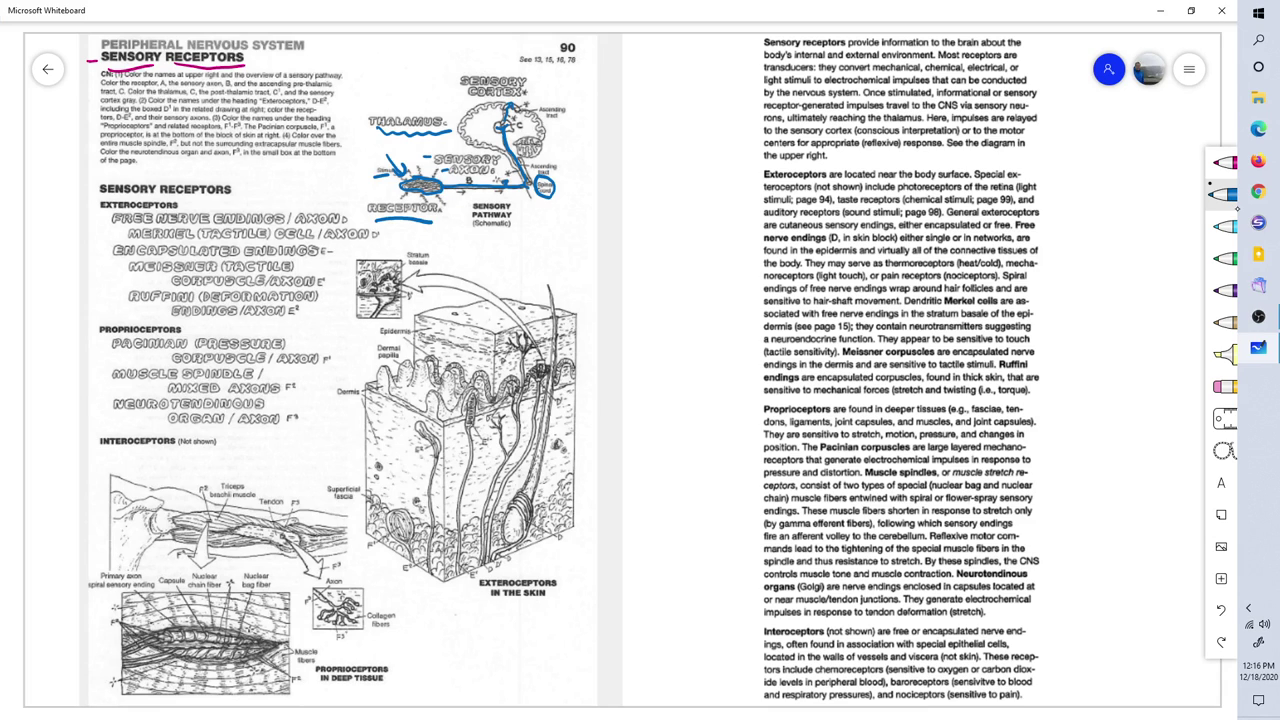
pyautogui.moveTo(440, 79); pyautogui.dragTo(464, 95)
pyautogui.moveTo(470, 198)
pyautogui.mouseDown()
pyautogui.moveTo(468, 236)
pyautogui.moveTo(524, 204)
pyautogui.moveTo(468, 196)
pyautogui.mouseUp()
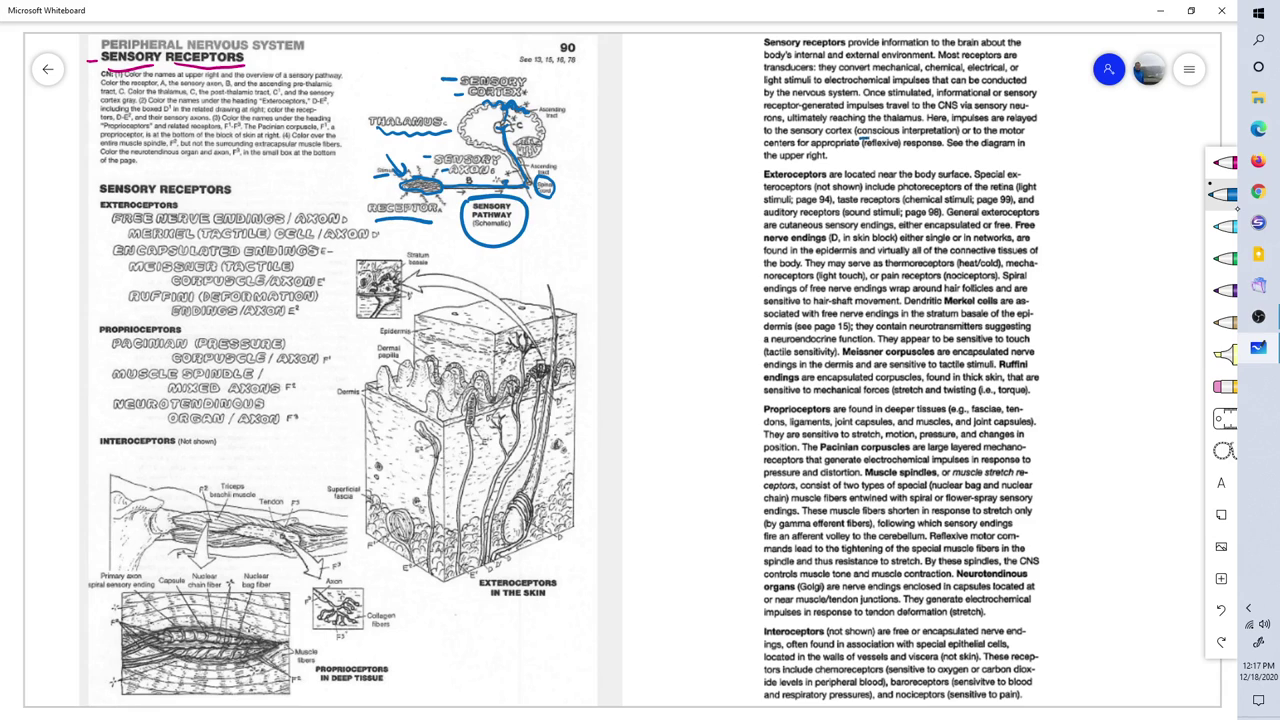
# Underline "conscious interpretation" in blue, and draw a magenta return line from the spinal cord to the receptor
pyautogui.moveTo(870, 138); pyautogui.dragTo(960, 137)
pyautogui.click(1236, 170)
pyautogui.moveTo(526, 184); pyautogui.dragTo(422, 175)
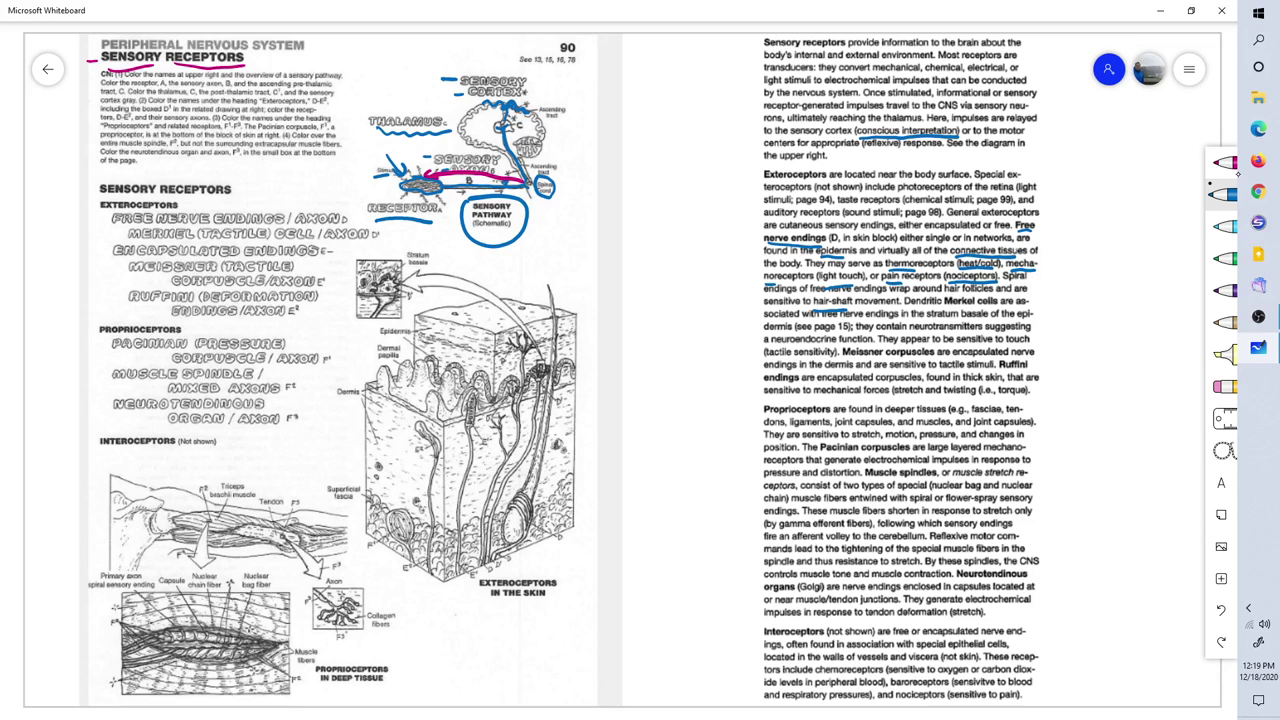
# Flag the Exteroceptors heading with blue dashes, and underline "Exteroceptors" and "near the body surface" in the text
pyautogui.click(1236, 232)
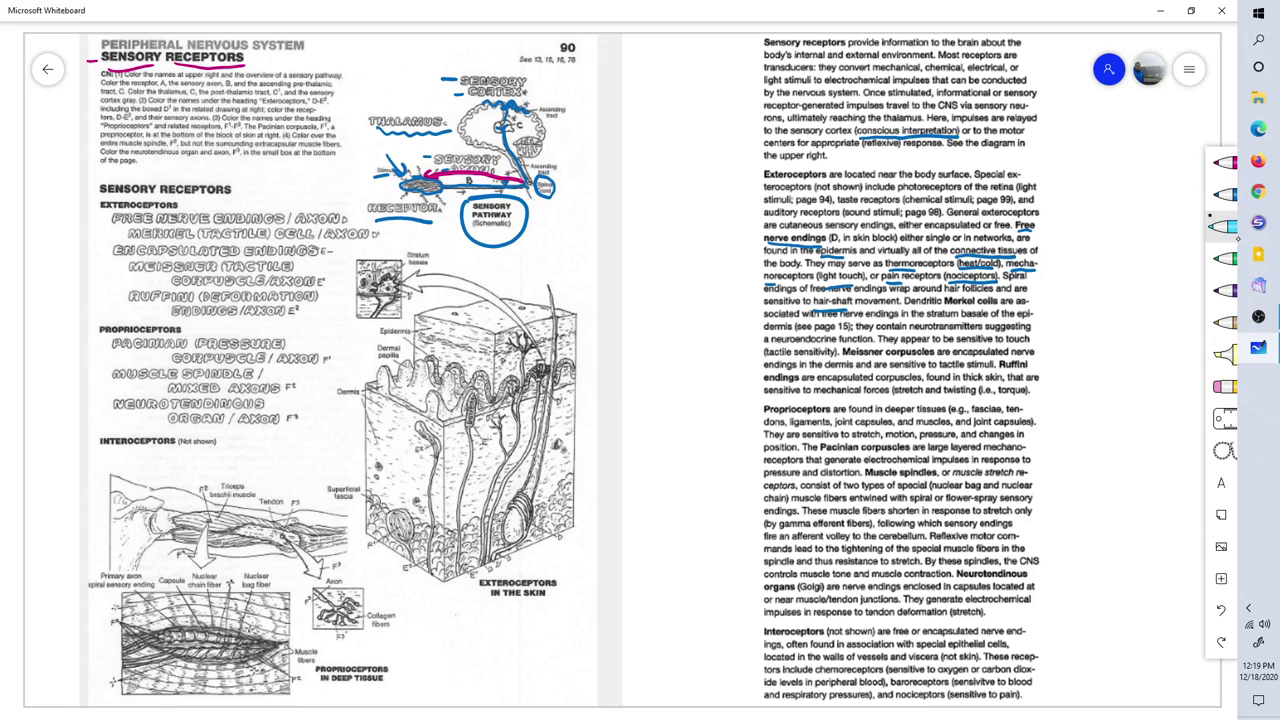
pyautogui.click(1226, 194)
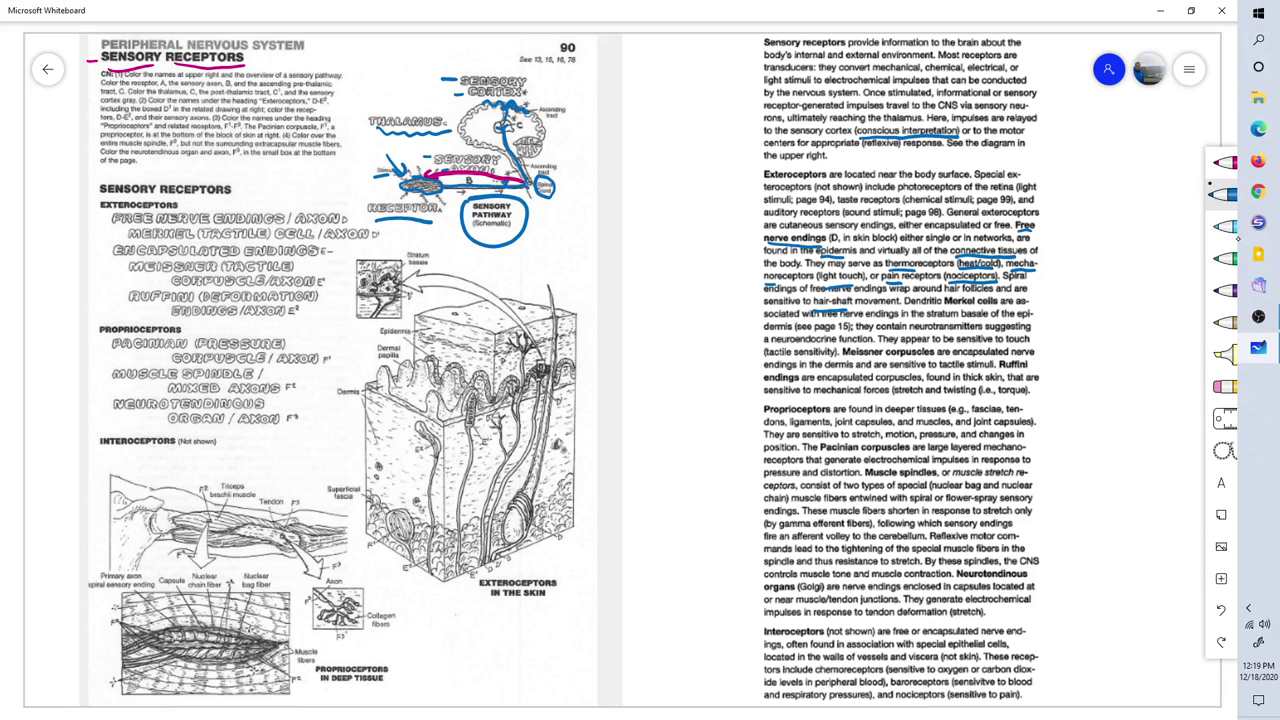
pyautogui.moveTo(83, 205); pyautogui.dragTo(94, 205)
pyautogui.moveTo(184, 205); pyautogui.dragTo(202, 204)
pyautogui.moveTo(784, 182); pyautogui.dragTo(800, 183)
pyautogui.moveTo(884, 182); pyautogui.dragTo(964, 180)
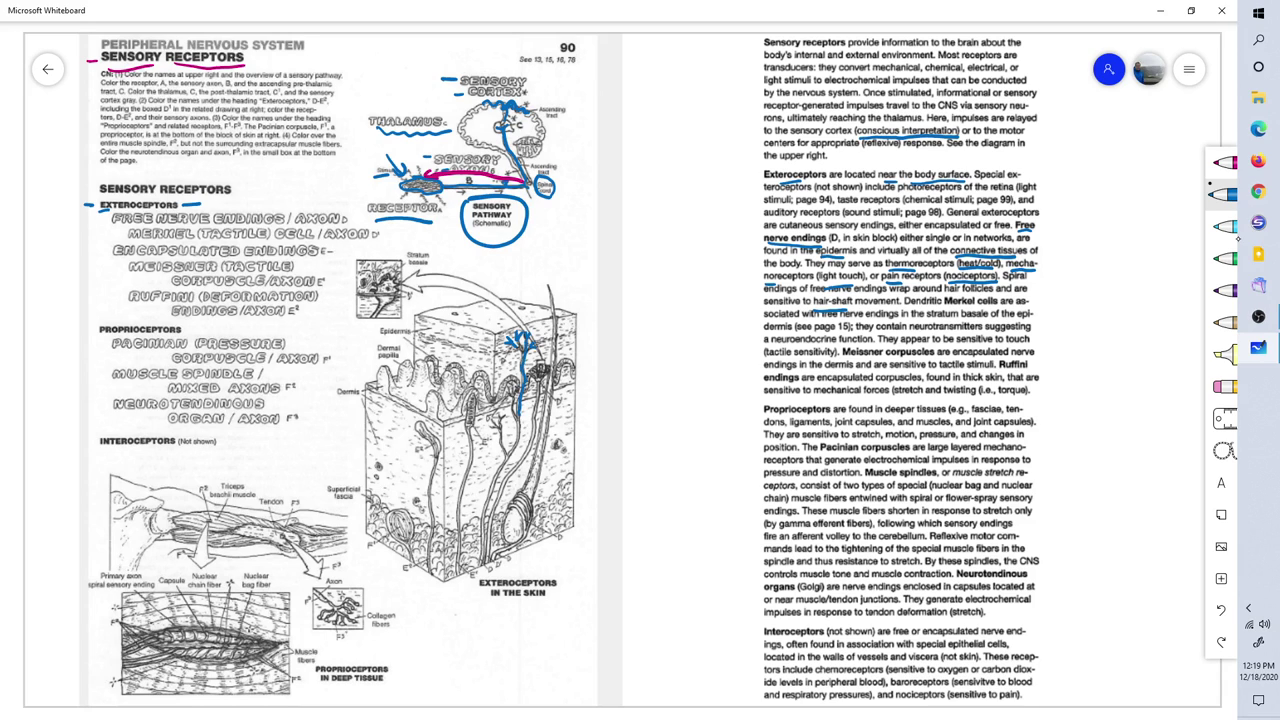
# Trace the free nerve ending's axon in blue down through the skin block with an exit arrow, and underline "hair-shaft"
pyautogui.moveTo(516, 426); pyautogui.dragTo(515, 438)
pyautogui.moveTo(489, 490)
pyautogui.mouseDown()
pyautogui.moveTo(470, 620)
pyautogui.moveTo(478, 613)
pyautogui.mouseUp()
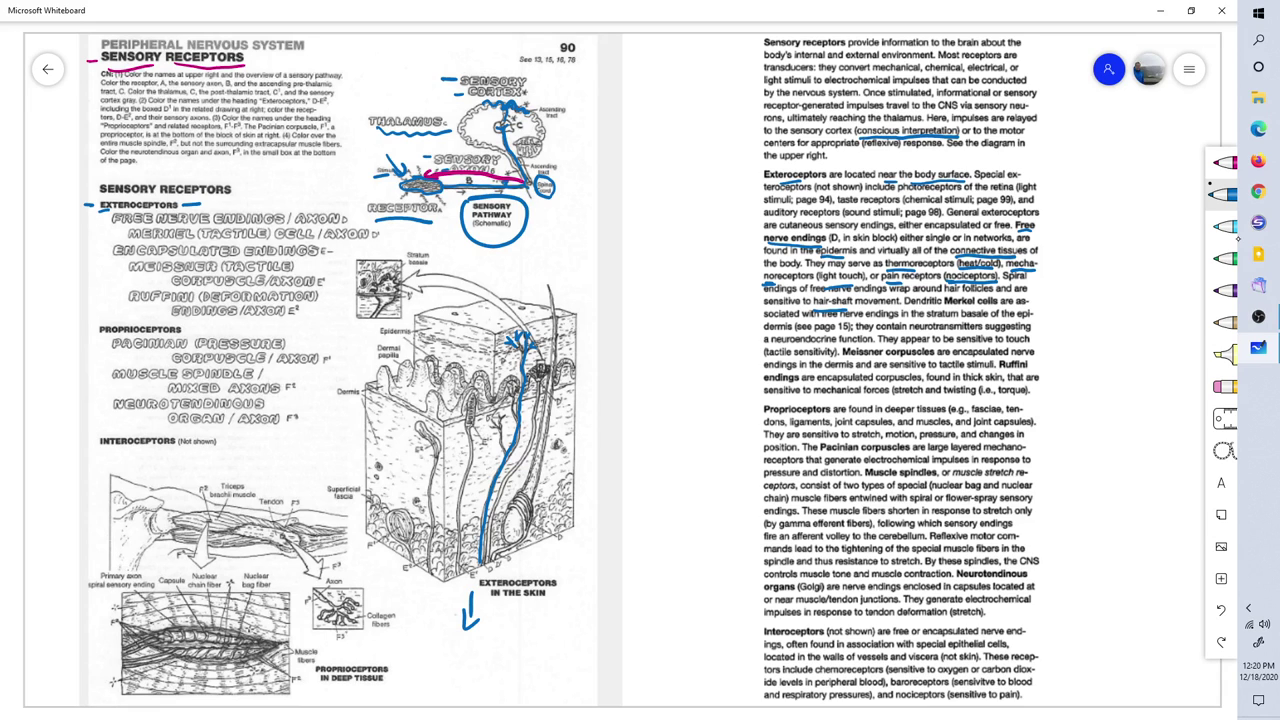
pyautogui.moveTo(826, 307); pyautogui.dragTo(844, 307)
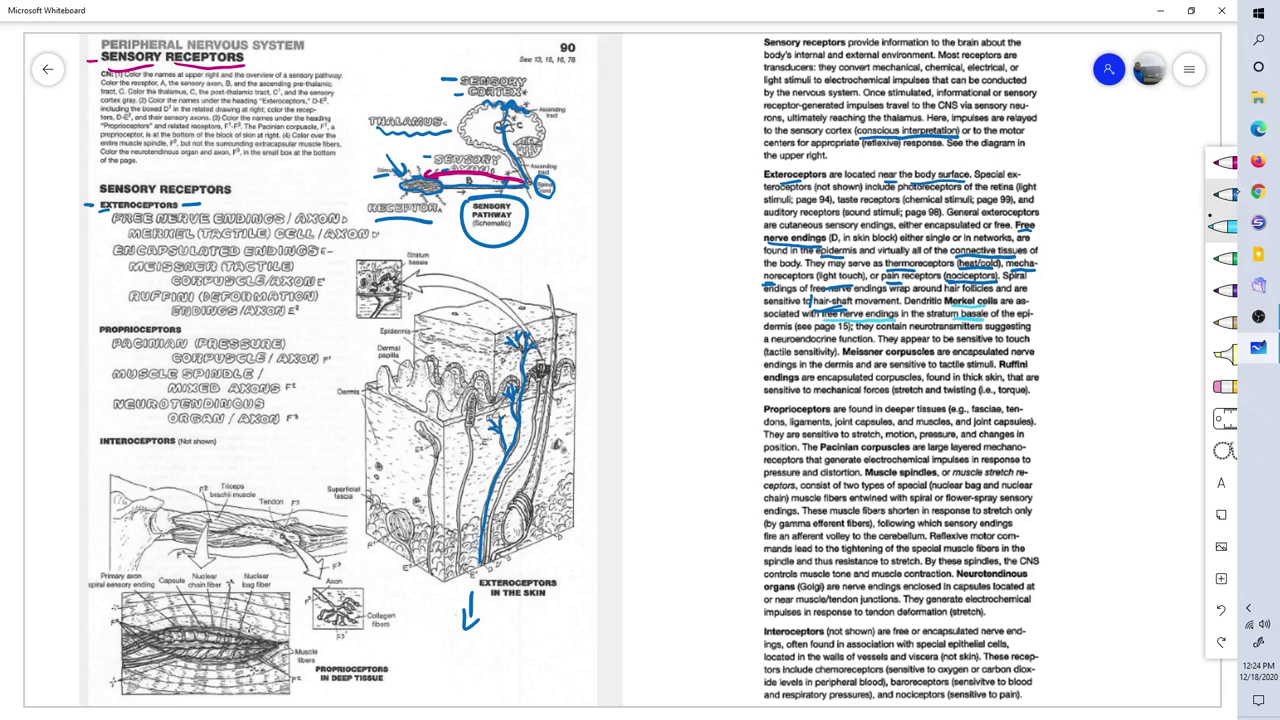
# Trace the Merkel cell axon in blue on the skin block, and underline "Merkel cells", "neurotransmitters" and "neuroendocrine" in the text
pyautogui.click(1226, 194)
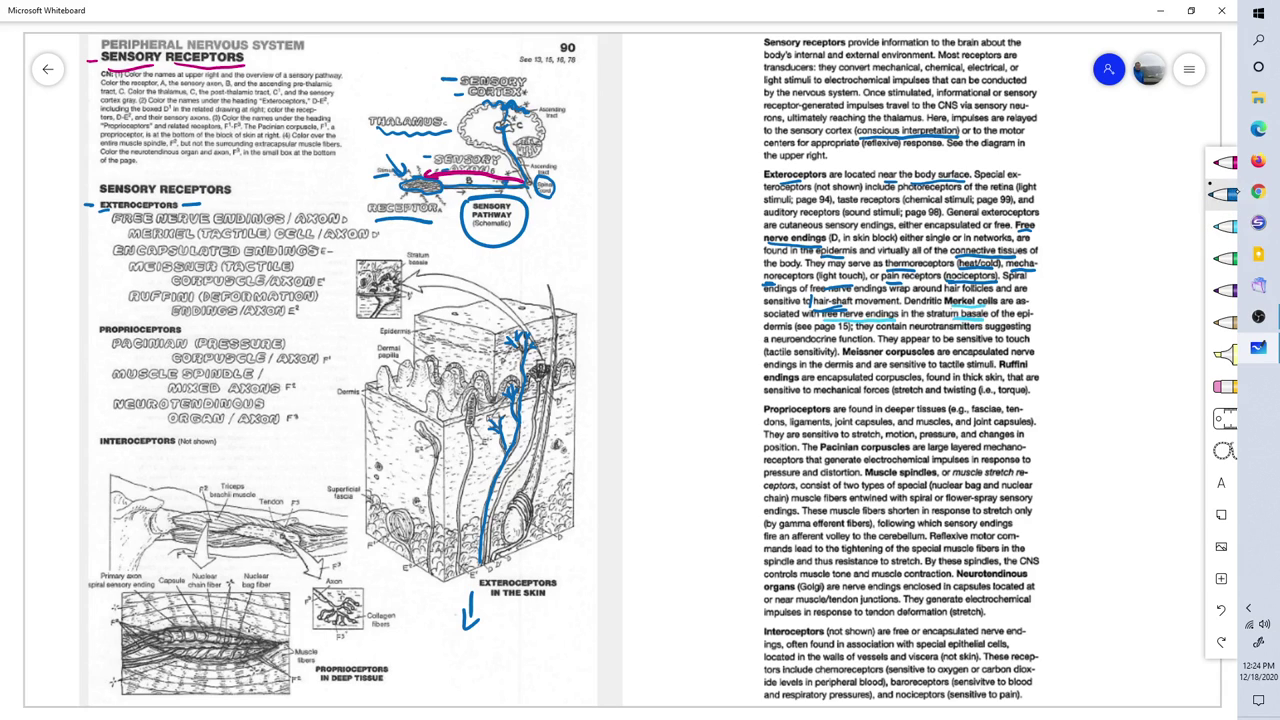
pyautogui.moveTo(962, 309); pyautogui.dragTo(980, 309)
pyautogui.moveTo(538, 394)
pyautogui.mouseDown()
pyautogui.moveTo(488, 520)
pyautogui.moveTo(488, 566)
pyautogui.mouseUp()
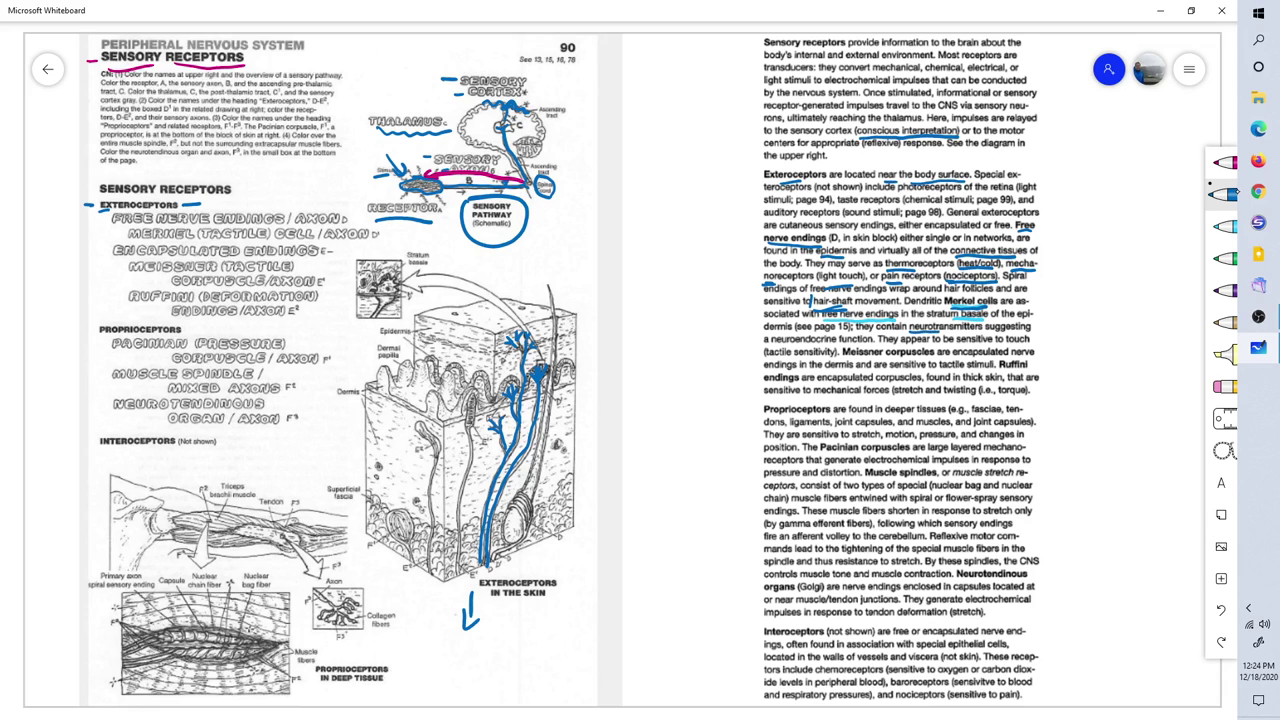
pyautogui.moveTo(940, 331); pyautogui.dragTo(972, 332)
pyautogui.moveTo(774, 346); pyautogui.dragTo(836, 344)
# Trace the Meissner corpuscle and its axon in light blue with an exit arrow, and underline "tactile" in its label and text
pyautogui.click(1210, 218)
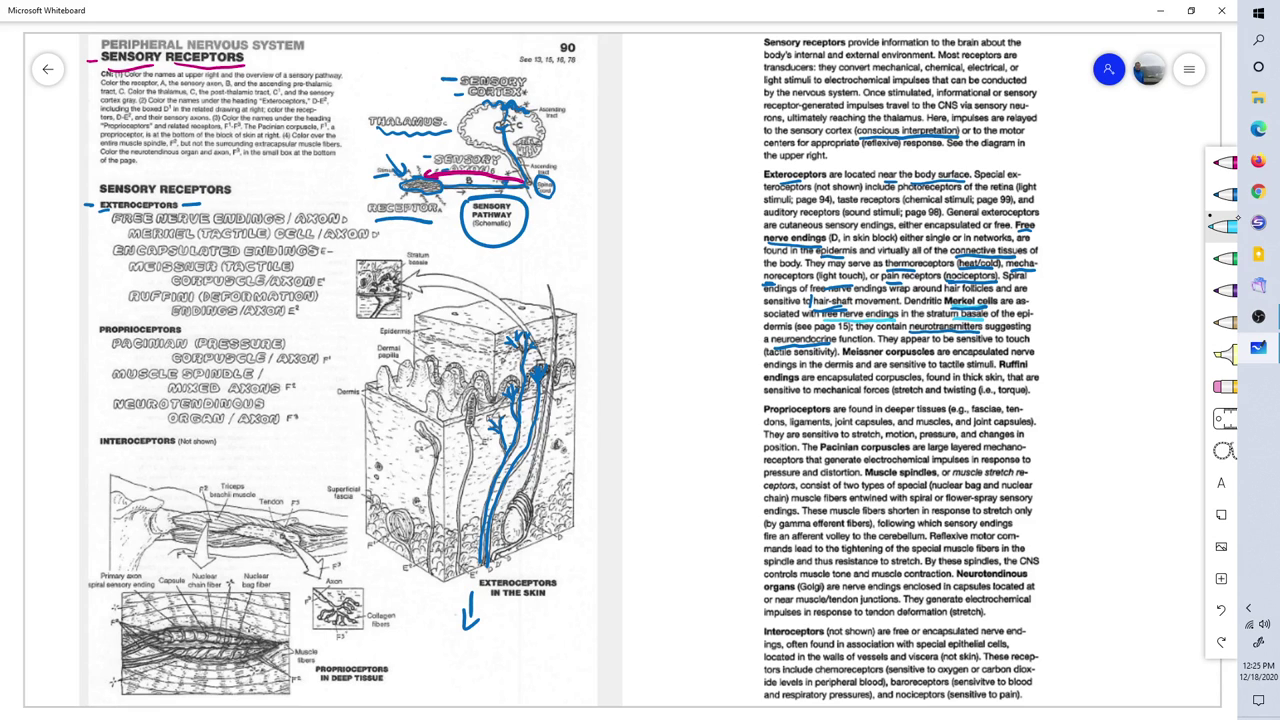
pyautogui.moveTo(514, 347); pyautogui.dragTo(505, 332)
pyautogui.moveTo(477, 394); pyautogui.dragTo(478, 418)
pyautogui.moveTo(462, 516); pyautogui.dragTo(454, 619)
pyautogui.moveTo(464, 593); pyautogui.dragTo(456, 618)
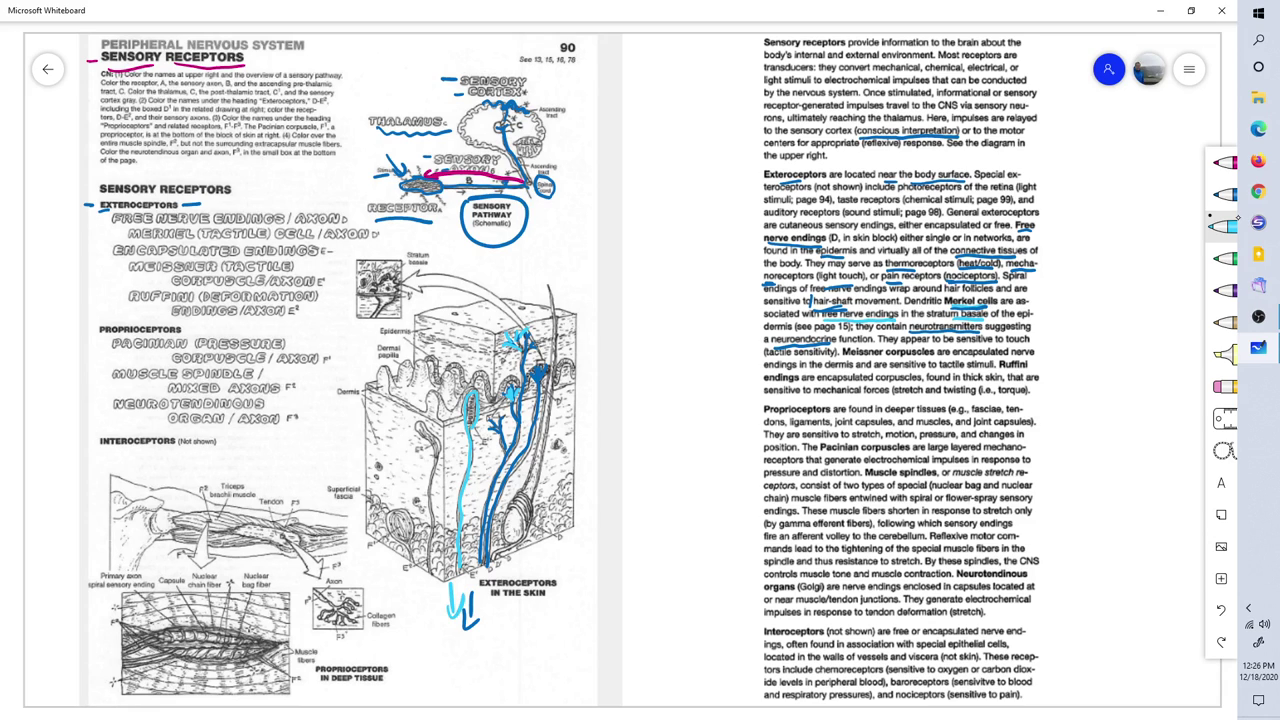
pyautogui.moveTo(226, 274); pyautogui.dragTo(286, 273)
pyautogui.moveTo(942, 371); pyautogui.dragTo(960, 371)
# Mark the Ruffini label and trace its ending in green, underlining "thick skin", "mechanical" and "stretch and twisting" in the text
pyautogui.click(1225, 258)
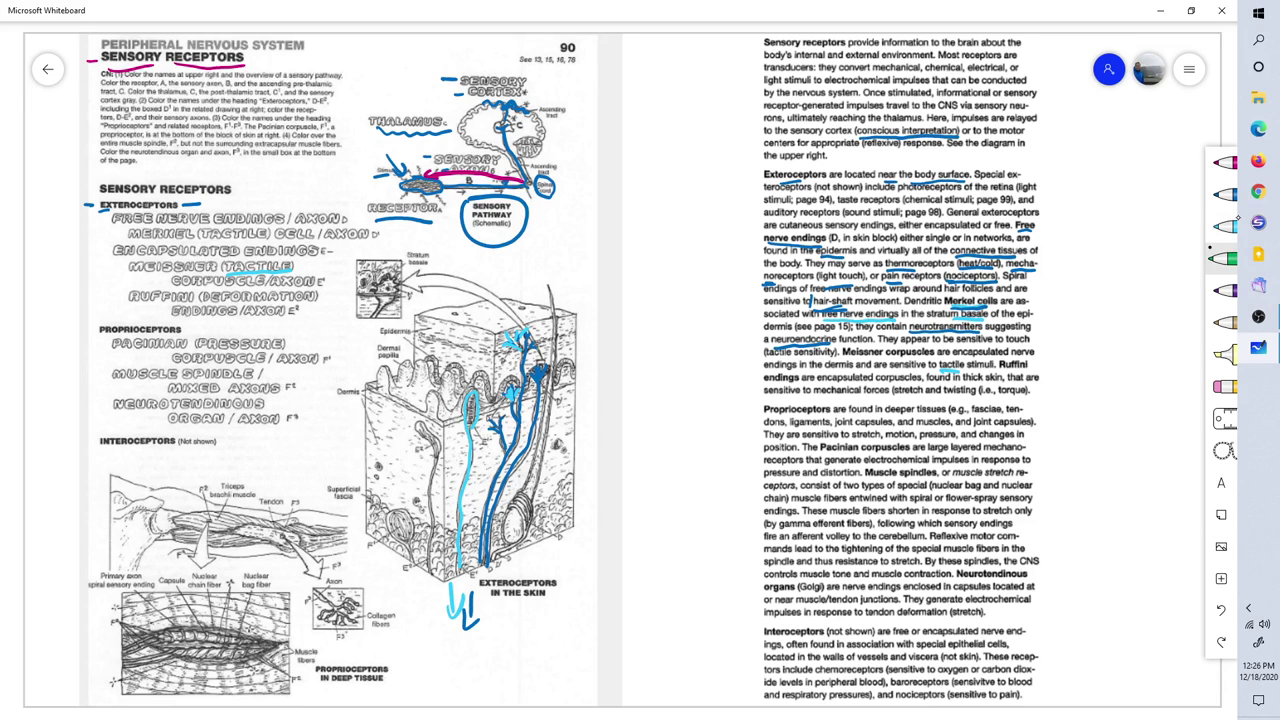
pyautogui.moveTo(111, 298); pyautogui.dragTo(121, 298)
pyautogui.moveTo(431, 454)
pyautogui.mouseDown()
pyautogui.moveTo(415, 428)
pyautogui.moveTo(428, 423)
pyautogui.moveTo(443, 452)
pyautogui.mouseUp()
pyautogui.moveTo(433, 458); pyautogui.dragTo(429, 580)
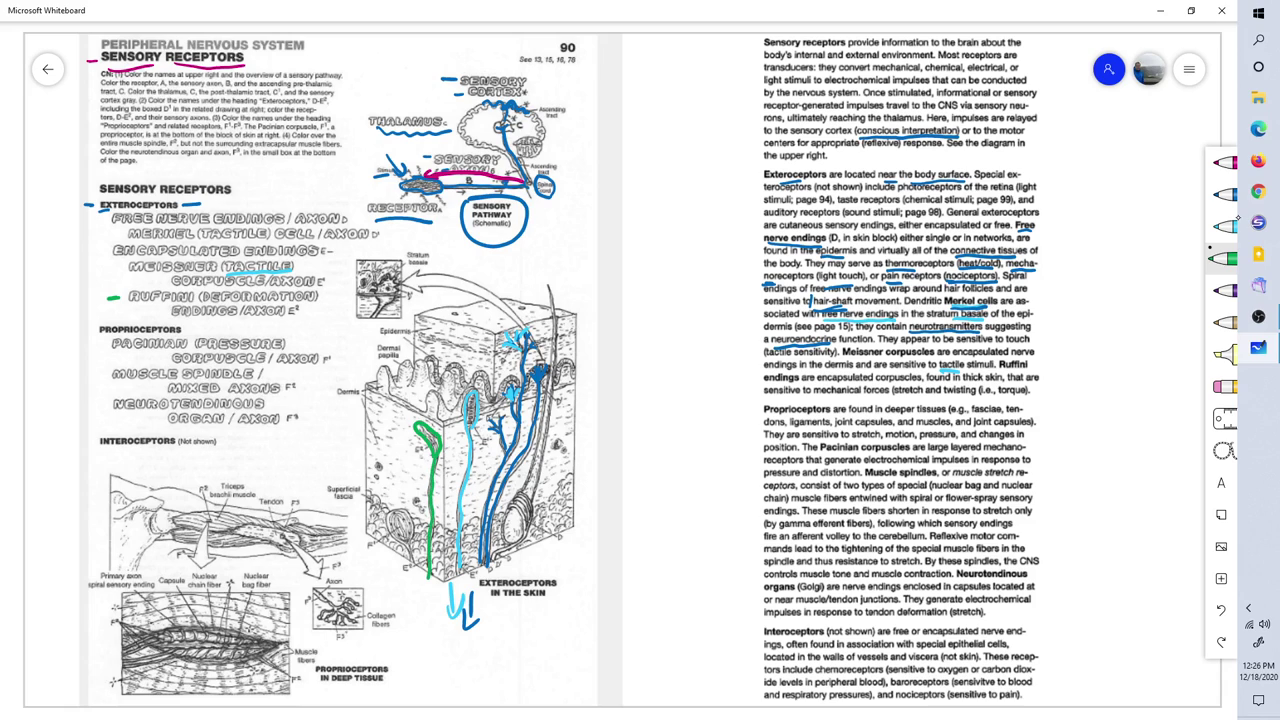
pyautogui.moveTo(812, 397)
pyautogui.mouseDown()
pyautogui.moveTo(990, 398)
pyautogui.moveTo(982, 383)
pyautogui.moveTo(996, 384)
pyautogui.mouseUp()
# Coil blue strokes around the base of the hair follicle in the skin block and draw its axon exiting below with an arrow
pyautogui.click(1222, 194)
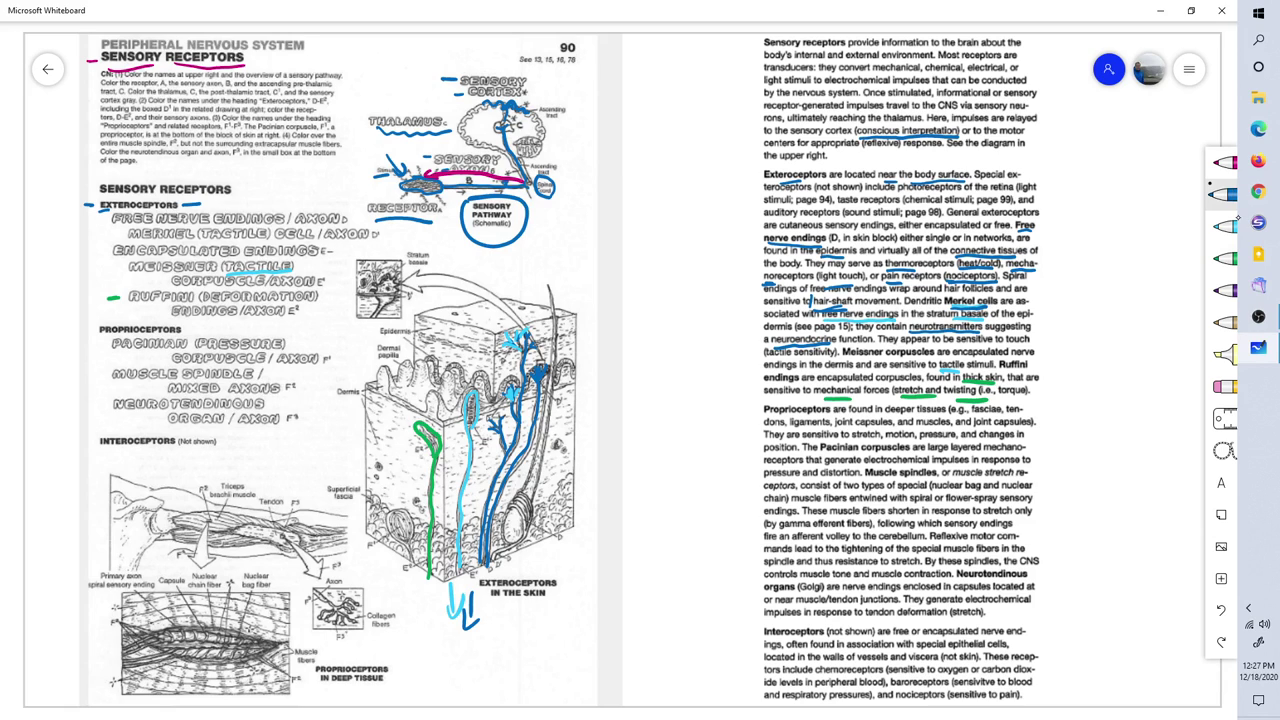
pyautogui.moveTo(511, 504)
pyautogui.mouseDown()
pyautogui.moveTo(502, 522)
pyautogui.moveTo(518, 539)
pyautogui.moveTo(515, 505)
pyautogui.moveTo(535, 515)
pyautogui.moveTo(507, 551)
pyautogui.mouseUp()
pyautogui.moveTo(488, 566)
pyautogui.mouseDown()
pyautogui.moveTo(490, 592)
pyautogui.moveTo(500, 588)
pyautogui.mouseUp()
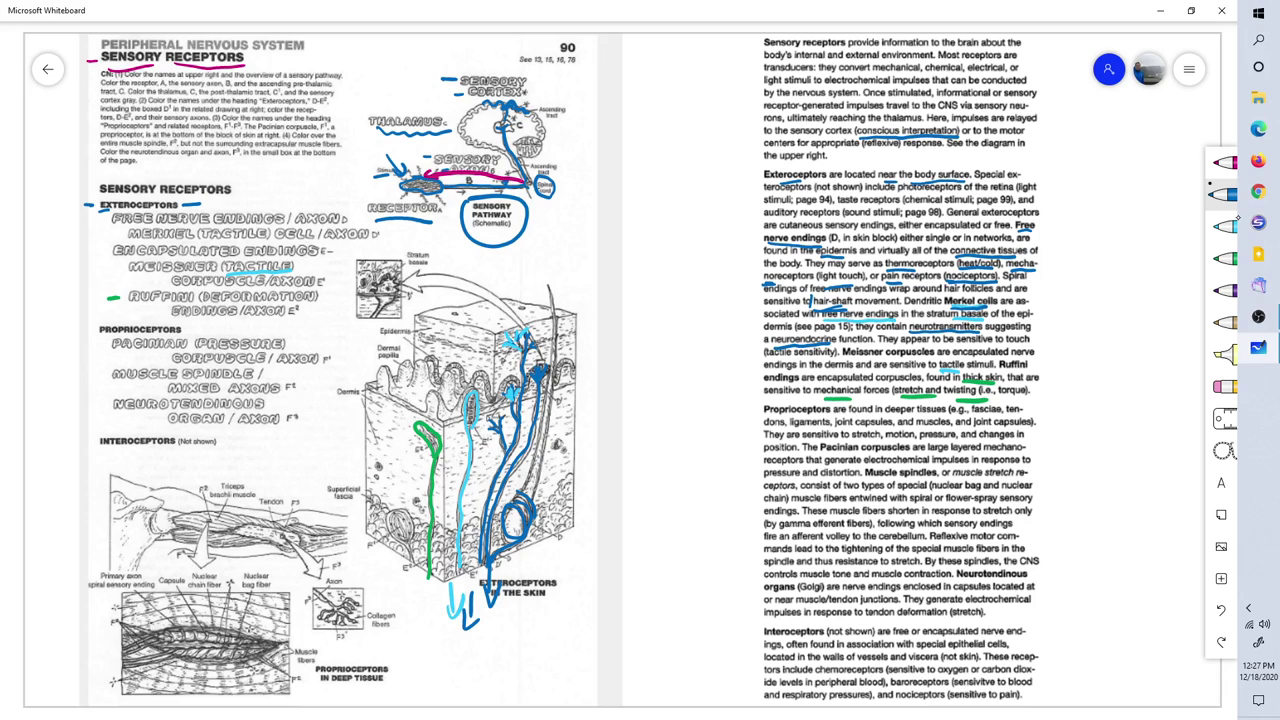
pyautogui.moveTo(537, 512)
pyautogui.mouseDown()
pyautogui.moveTo(536, 528)
pyautogui.moveTo(512, 516)
pyautogui.moveTo(515, 546)
pyautogui.mouseUp()
# Mark the Superficial fascia label and Proprioceptors heading in purple, and underline the listed deeper tissues, from fasciae to muscles
pyautogui.click(1222, 290)
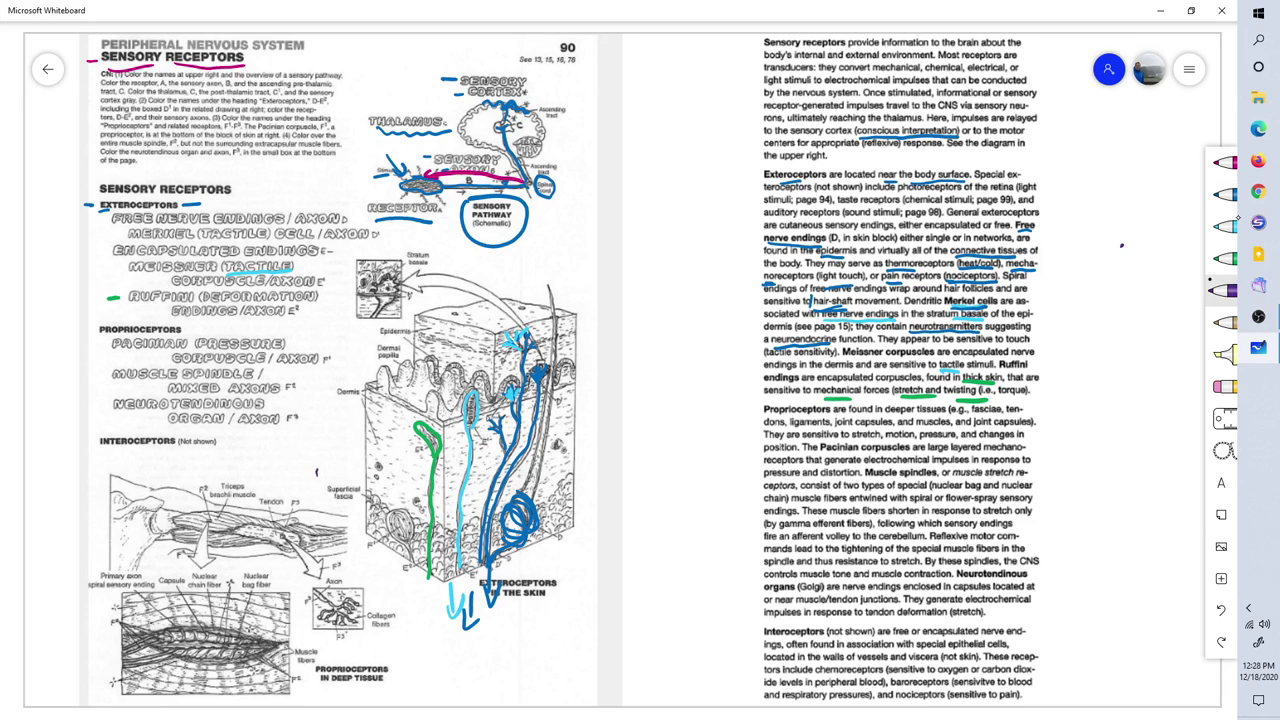
pyautogui.moveTo(316, 470); pyautogui.dragTo(346, 484)
pyautogui.moveTo(88, 326); pyautogui.dragTo(78, 332)
pyautogui.moveTo(764, 415); pyautogui.dragTo(782, 419)
pyautogui.moveTo(980, 416); pyautogui.dragTo(1024, 413)
pyautogui.moveTo(766, 428); pyautogui.dragTo(950, 426)
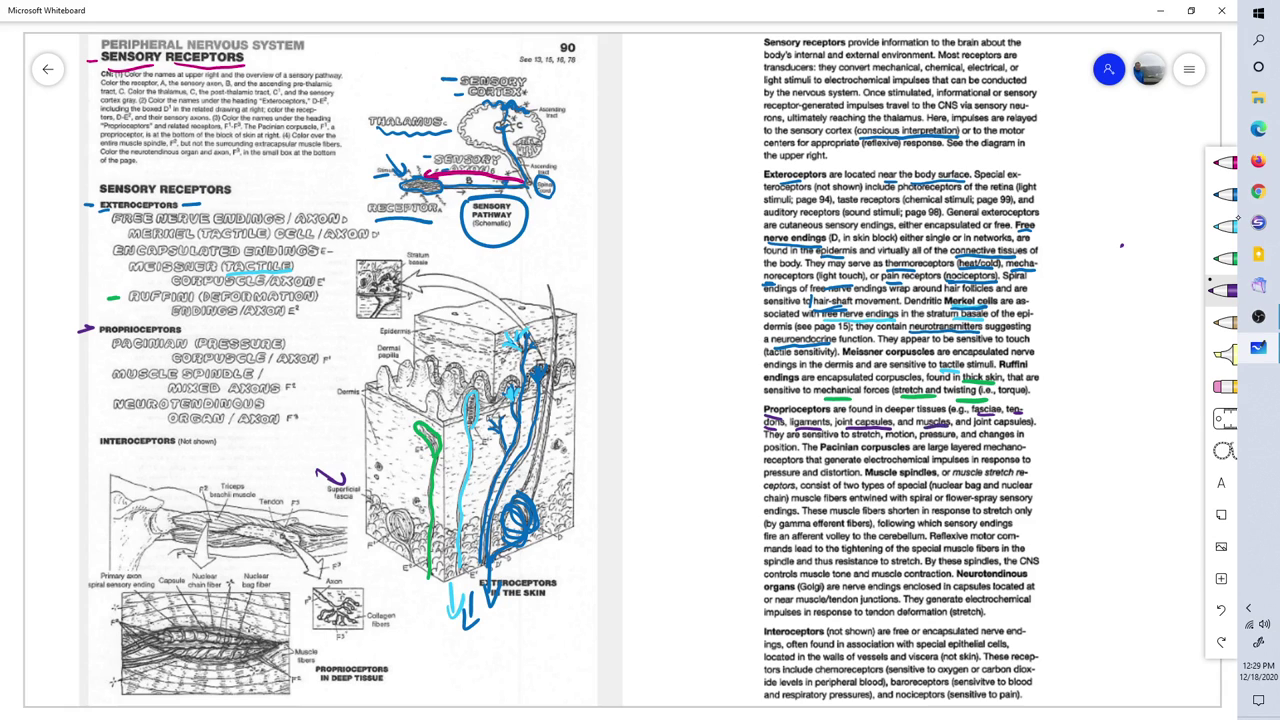
# Outline the Pacinian corpuscle in the skin block in purple with an arrow, and mark the Pacinian (Pressure) Corpuscle label
pyautogui.moveTo(406, 556)
pyautogui.mouseDown()
pyautogui.moveTo(386, 524)
pyautogui.moveTo(406, 508)
pyautogui.moveTo(413, 567)
pyautogui.mouseUp()
pyautogui.moveTo(386, 573); pyautogui.dragTo(398, 560)
pyautogui.moveTo(97, 349); pyautogui.dragTo(97, 339)
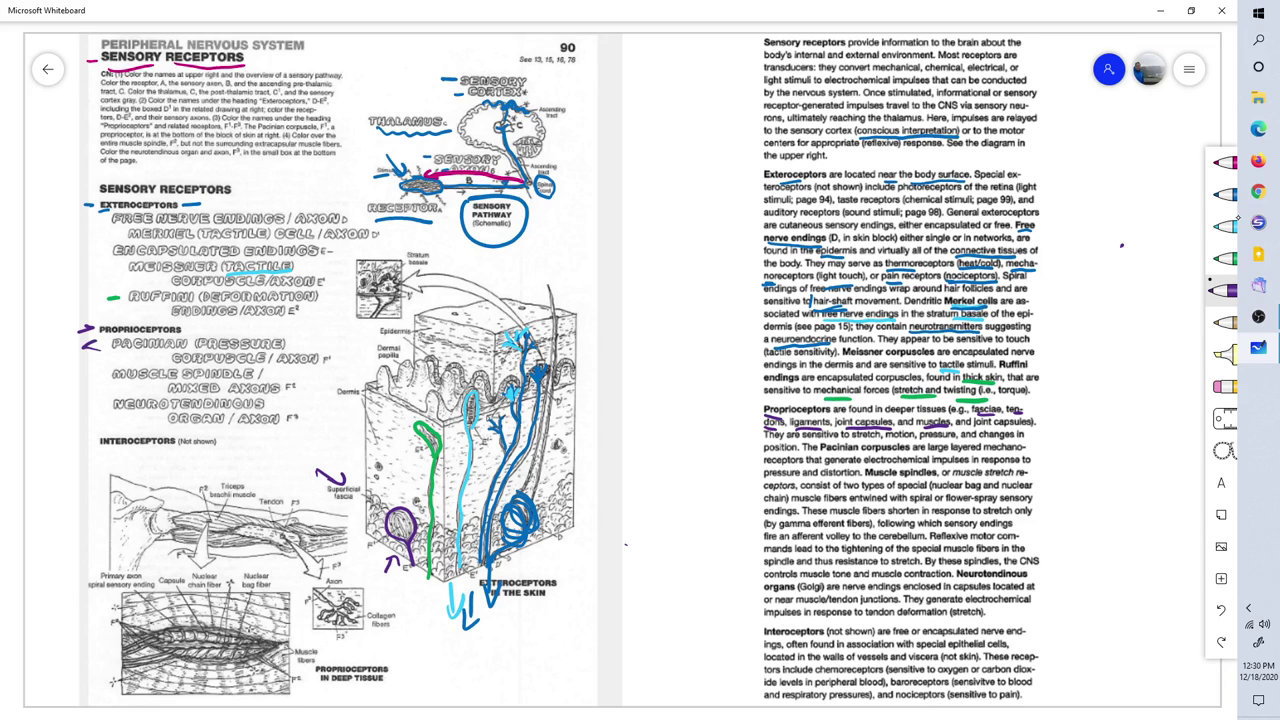
pyautogui.moveTo(289, 346); pyautogui.dragTo(341, 345)
# Put tan dashes on both sides of the Muscle Spindle label
pyautogui.click(1222, 322)
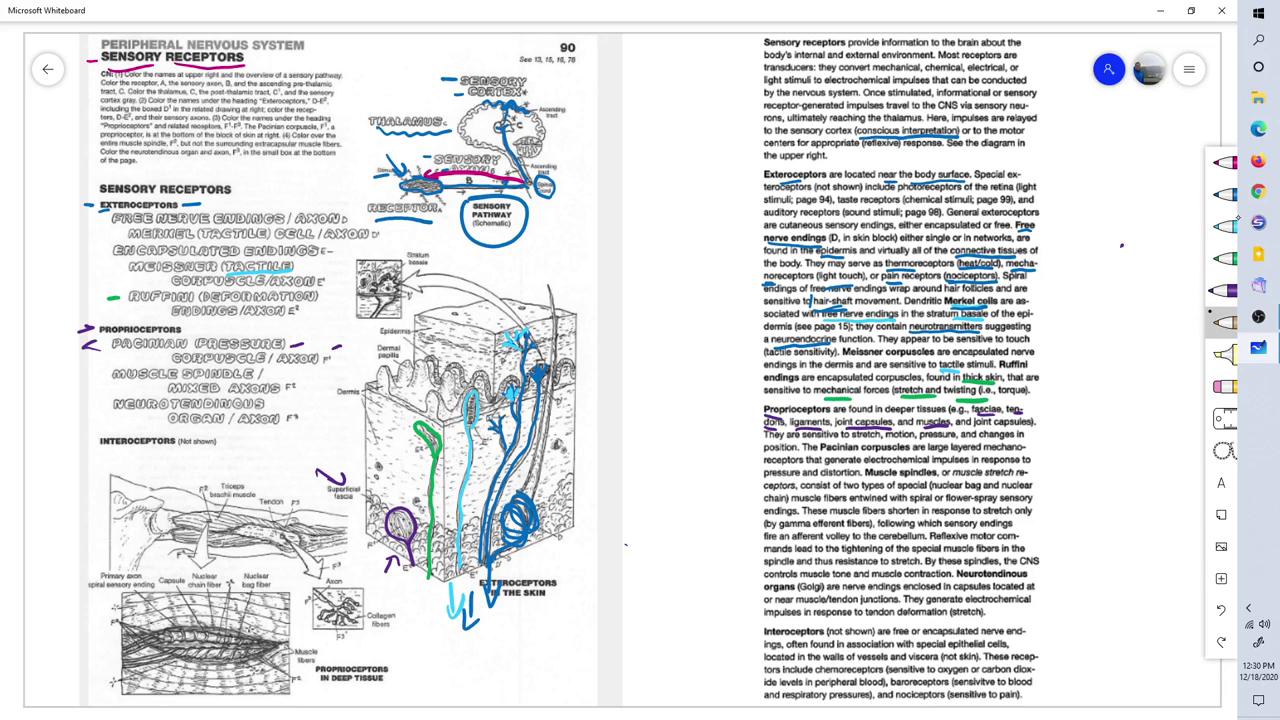
pyautogui.moveTo(89, 374); pyautogui.dragTo(101, 374)
pyautogui.moveTo(267, 373); pyautogui.dragTo(283, 373)
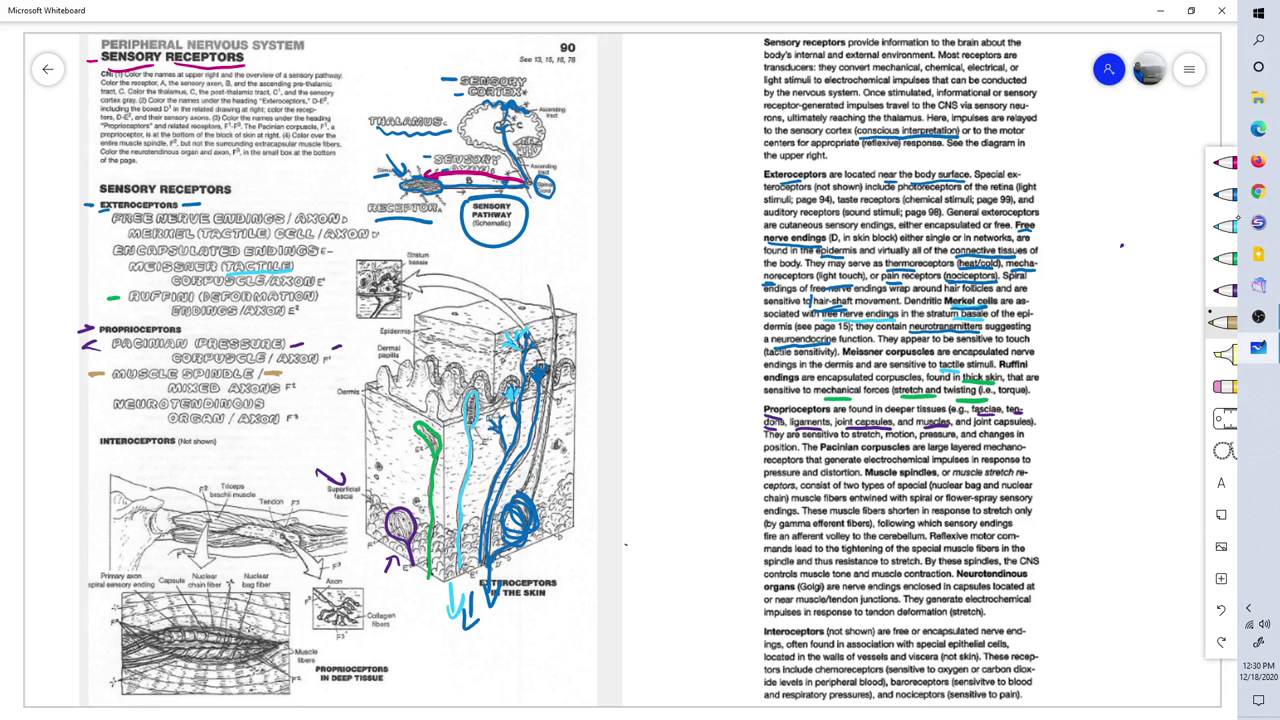
# Draw tan spindle strokes and stretch arrows on the muscle diagrams, and underline "Muscle spindles" and "muscle stretch receptors" in the text
pyautogui.moveTo(211, 531)
pyautogui.mouseDown()
pyautogui.moveTo(203, 562)
pyautogui.moveTo(214, 553)
pyautogui.mouseUp()
pyautogui.moveTo(188, 634); pyautogui.dragTo(200, 631)
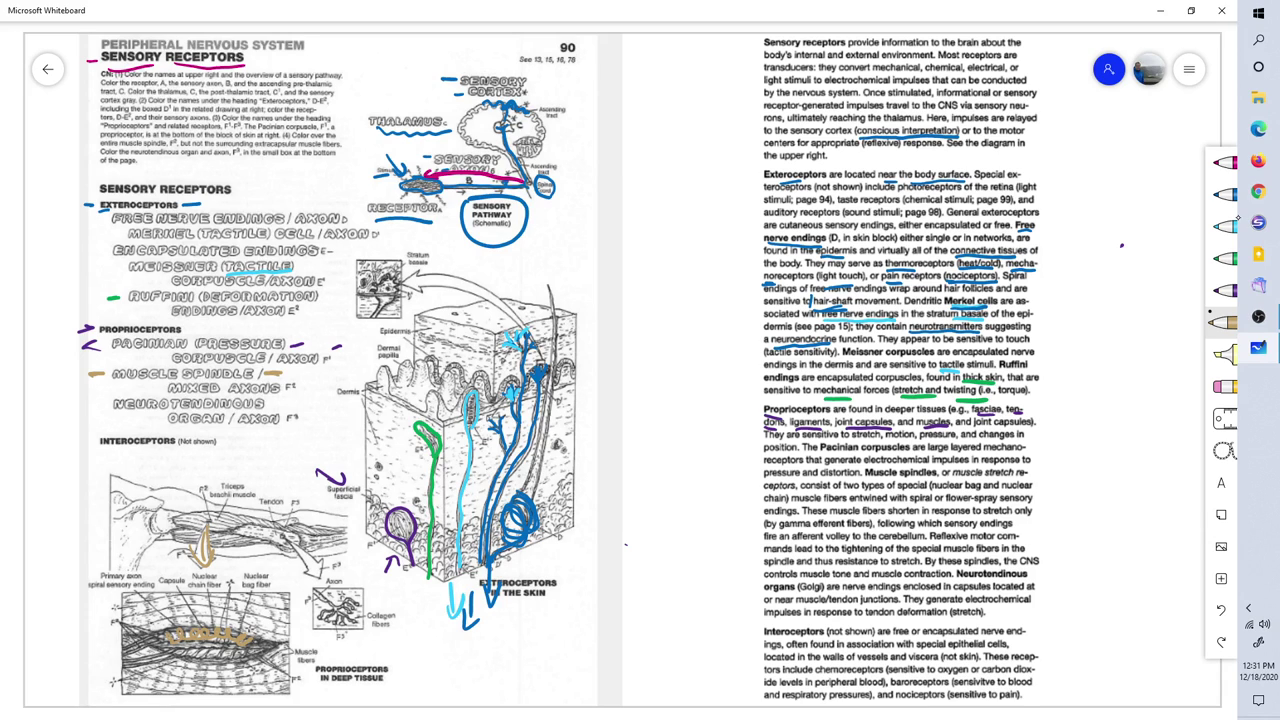
pyautogui.moveTo(226, 616)
pyautogui.mouseDown()
pyautogui.moveTo(254, 613)
pyautogui.moveTo(250, 625)
pyautogui.moveTo(168, 617)
pyautogui.moveTo(178, 625)
pyautogui.mouseUp()
pyautogui.moveTo(870, 483); pyautogui.dragTo(1010, 482)
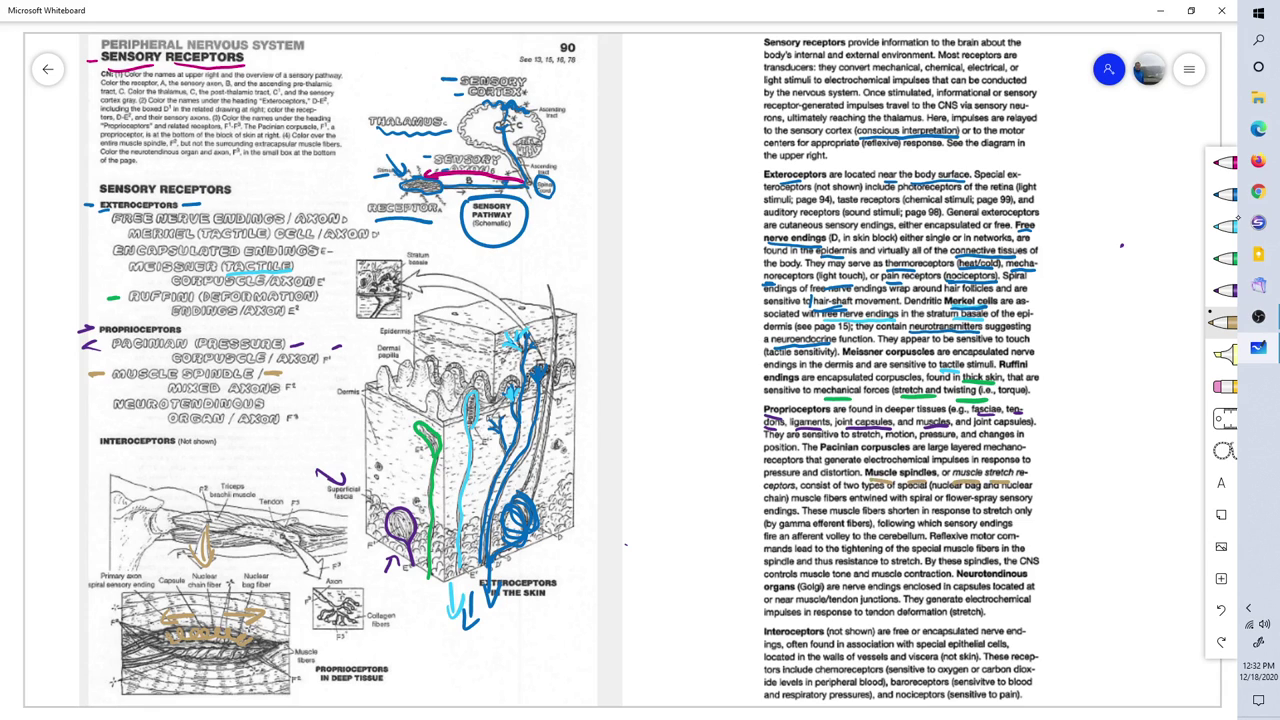
pyautogui.moveTo(768, 491); pyautogui.dragTo(794, 489)
# Highlight the neurotendinous organ in magenta: underline the Tendon and Neurotendinous labels, and trace the arrow and axon in the inset
pyautogui.click(1222, 162)
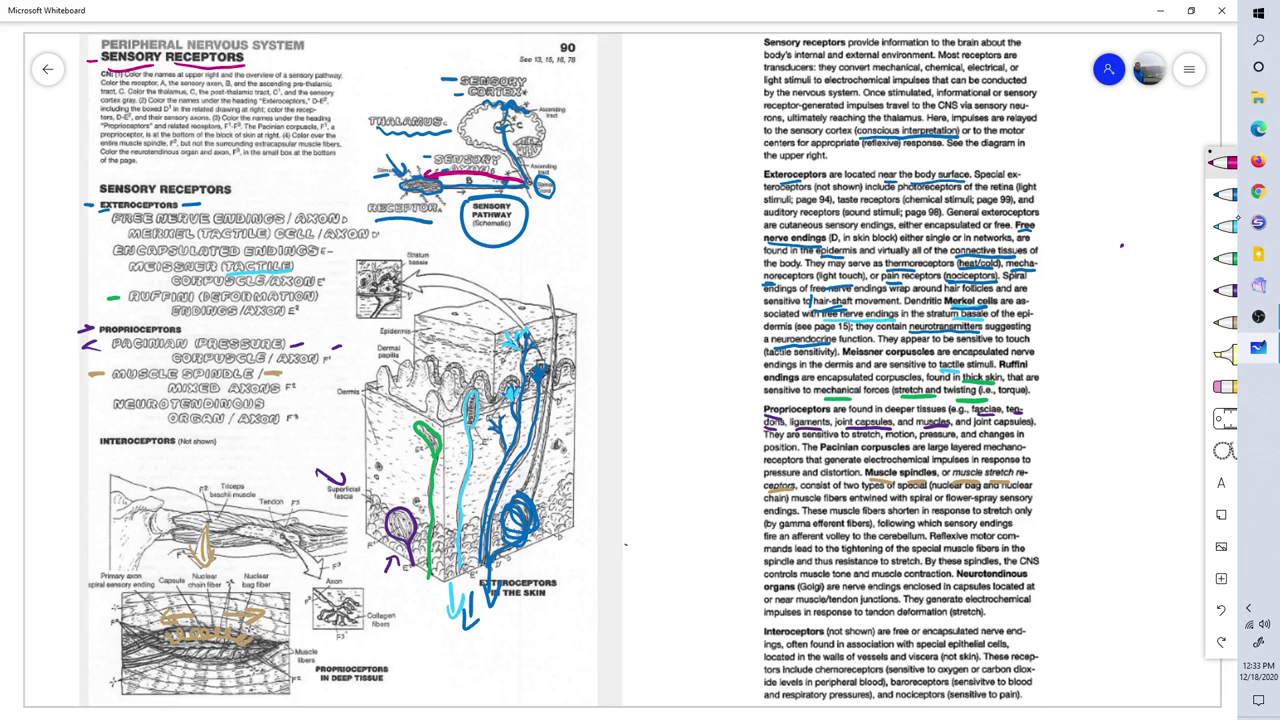
pyautogui.moveTo(258, 509); pyautogui.dragTo(280, 506)
pyautogui.moveTo(292, 545)
pyautogui.mouseDown()
pyautogui.moveTo(318, 567)
pyautogui.moveTo(322, 552)
pyautogui.mouseUp()
pyautogui.moveTo(314, 590); pyautogui.dragTo(332, 602)
pyautogui.moveTo(344, 606)
pyautogui.mouseDown()
pyautogui.moveTo(356, 601)
pyautogui.moveTo(338, 630)
pyautogui.moveTo(317, 619)
pyautogui.mouseUp()
pyautogui.moveTo(84, 408); pyautogui.dragTo(280, 407)
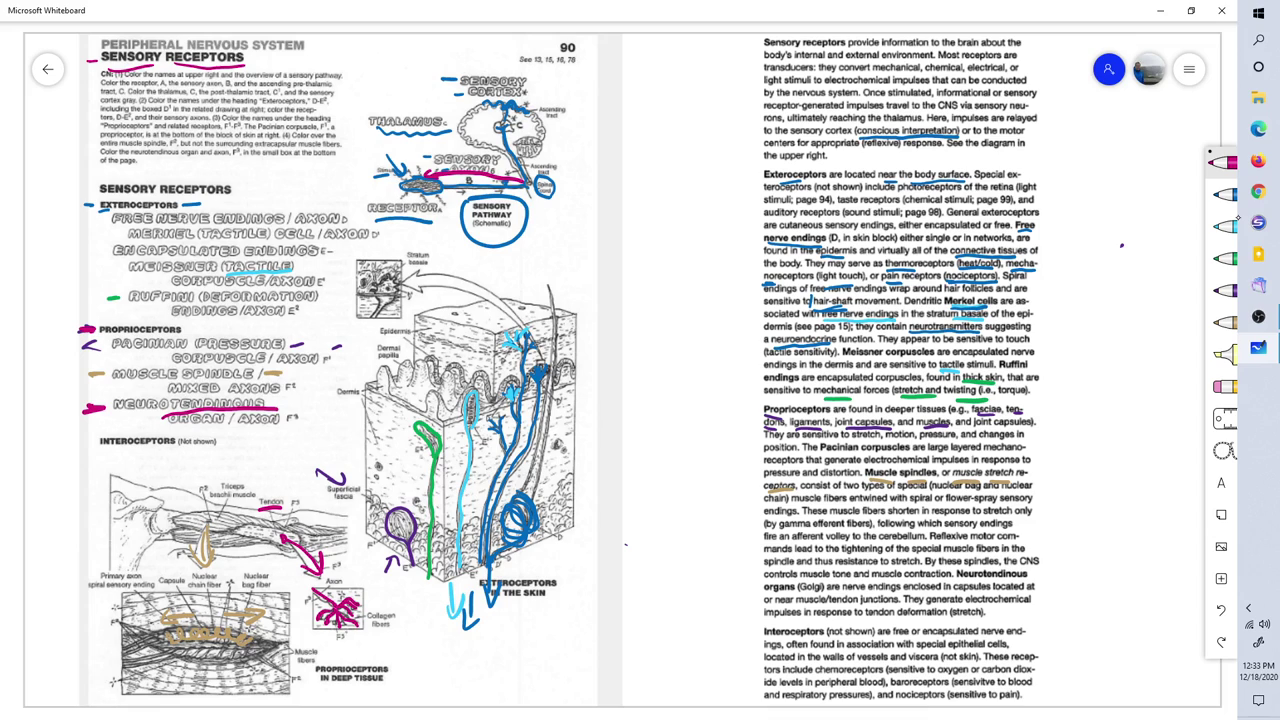
# Handwrite "Golgi Tendon organ" in magenta above the muscle diagram's Tendon label
pyautogui.moveTo(249, 441)
pyautogui.mouseDown()
pyautogui.moveTo(287, 468)
pyautogui.moveTo(298, 456)
pyautogui.moveTo(270, 463)
pyautogui.mouseUp()
pyautogui.click(282, 448)
pyautogui.moveTo(267, 470)
pyautogui.mouseDown()
pyautogui.moveTo(270, 490)
pyautogui.moveTo(303, 472)
pyautogui.mouseUp()
pyautogui.moveTo(310, 460); pyautogui.dragTo(312, 464)
pyautogui.moveTo(322, 446); pyautogui.dragTo(348, 440)
pyautogui.moveTo(300, 482)
pyautogui.mouseDown()
pyautogui.moveTo(310, 497)
pyautogui.moveTo(336, 458)
pyautogui.moveTo(351, 466)
pyautogui.mouseUp()
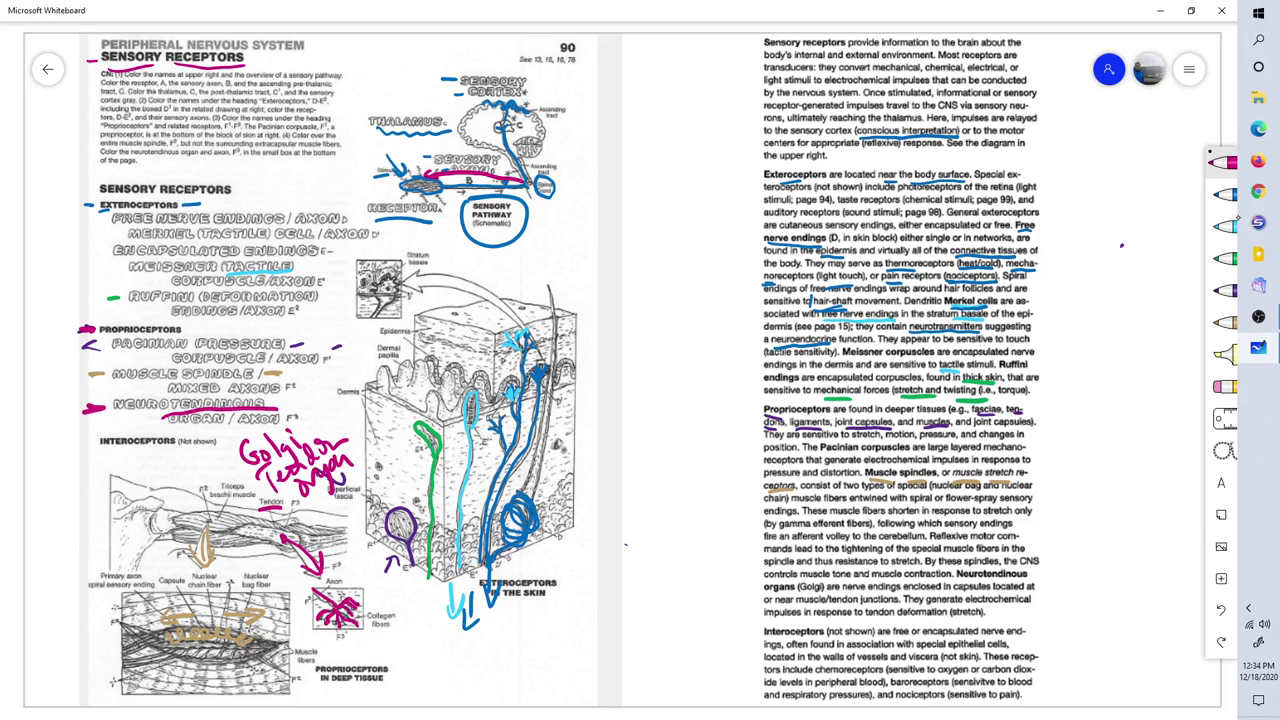
# Underline "(stretch)" and "(Golgi)" in magenta, and draw nerve branches over the tendon in the muscle diagram
pyautogui.moveTo(952, 621); pyautogui.dragTo(984, 622)
pyautogui.moveTo(794, 596); pyautogui.dragTo(822, 595)
pyautogui.moveTo(212, 526)
pyautogui.mouseDown()
pyautogui.moveTo(260, 516)
pyautogui.moveTo(238, 535)
pyautogui.moveTo(284, 545)
pyautogui.moveTo(252, 530)
pyautogui.mouseUp()
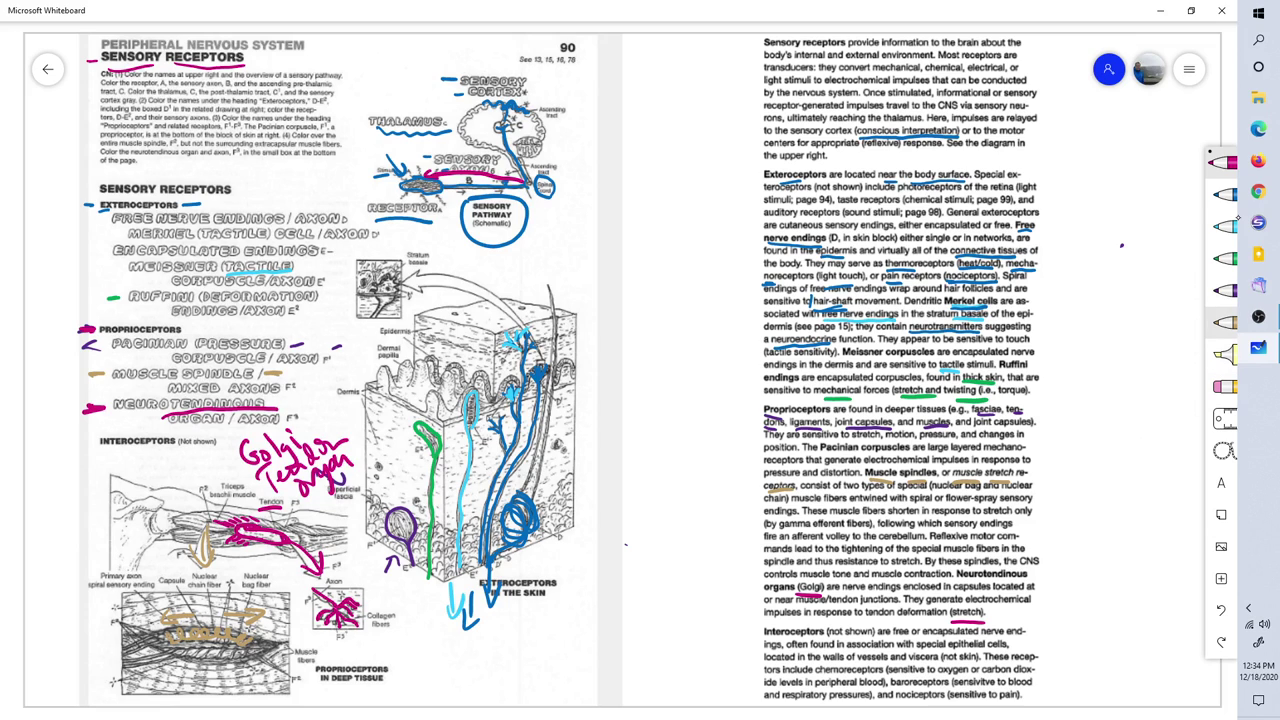
# Flag the Interoceptors heading and paragraph in blue, and underline its key terms, including vessels, viscera, chemoreceptors, baroreceptors and nociceptors
pyautogui.click(1215, 193)
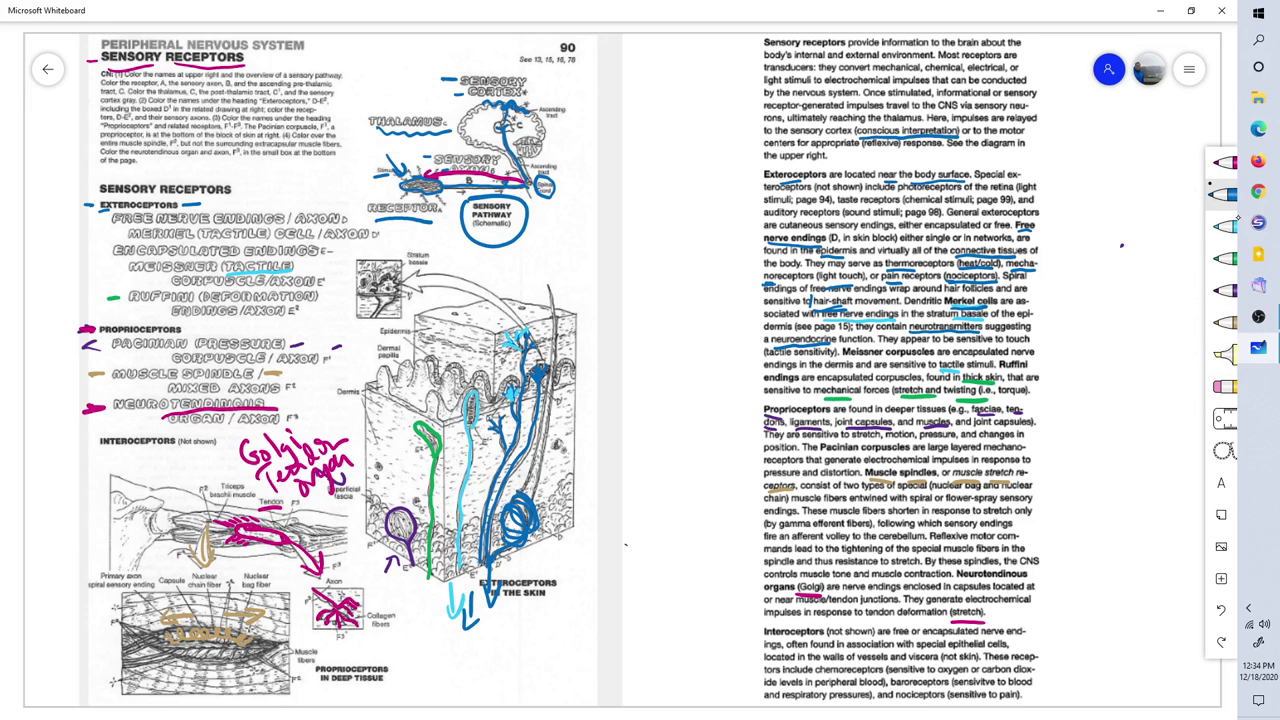
pyautogui.moveTo(731, 637); pyautogui.dragTo(749, 630)
pyautogui.moveTo(81, 443); pyautogui.dragTo(99, 442)
pyautogui.moveTo(864, 663); pyautogui.dragTo(976, 661)
pyautogui.moveTo(826, 676); pyautogui.dragTo(836, 674)
pyautogui.moveTo(943, 675); pyautogui.dragTo(961, 681)
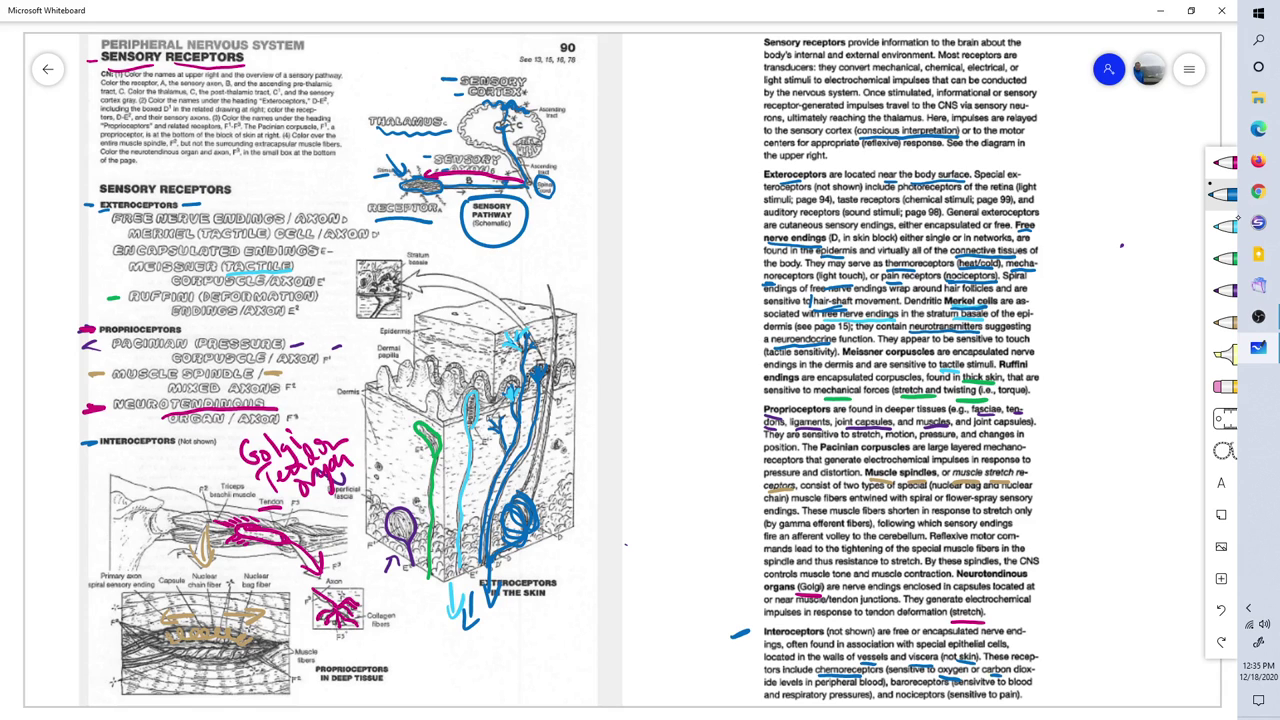
pyautogui.moveTo(888, 688); pyautogui.dragTo(908, 688)
pyautogui.moveTo(768, 704); pyautogui.dragTo(926, 704)
# Handwrite the presenter's full name and credentials in large blue script between the diagrams and the text
pyautogui.moveTo(614, 270)
pyautogui.mouseDown()
pyautogui.moveTo(592, 338)
pyautogui.moveTo(624, 302)
pyautogui.mouseUp()
pyautogui.moveTo(628, 290)
pyautogui.mouseDown()
pyautogui.moveTo(644, 306)
pyautogui.moveTo(652, 262)
pyautogui.mouseUp()
pyautogui.moveTo(638, 232)
pyautogui.mouseDown()
pyautogui.moveTo(678, 270)
pyautogui.moveTo(702, 250)
pyautogui.moveTo(722, 264)
pyautogui.mouseUp()
pyautogui.moveTo(624, 328); pyautogui.dragTo(618, 382)
pyautogui.moveTo(658, 314)
pyautogui.mouseDown()
pyautogui.moveTo(646, 392)
pyautogui.moveTo(668, 344)
pyautogui.mouseUp()
pyautogui.moveTo(676, 342)
pyautogui.mouseDown()
pyautogui.moveTo(678, 358)
pyautogui.moveTo(690, 336)
pyautogui.mouseUp()
pyautogui.moveTo(708, 304)
pyautogui.mouseDown()
pyautogui.moveTo(704, 336)
pyautogui.moveTo(718, 326)
pyautogui.mouseUp()
pyautogui.moveTo(722, 320)
pyautogui.mouseDown()
pyautogui.moveTo(754, 300)
pyautogui.moveTo(758, 310)
pyautogui.mouseUp()
pyautogui.moveTo(706, 372); pyautogui.dragTo(690, 396)
pyautogui.moveTo(682, 362)
pyautogui.mouseDown()
pyautogui.moveTo(726, 358)
pyautogui.moveTo(702, 416)
pyautogui.mouseUp()
pyautogui.click(734, 385)
pyautogui.moveTo(752, 326); pyautogui.dragTo(778, 368)
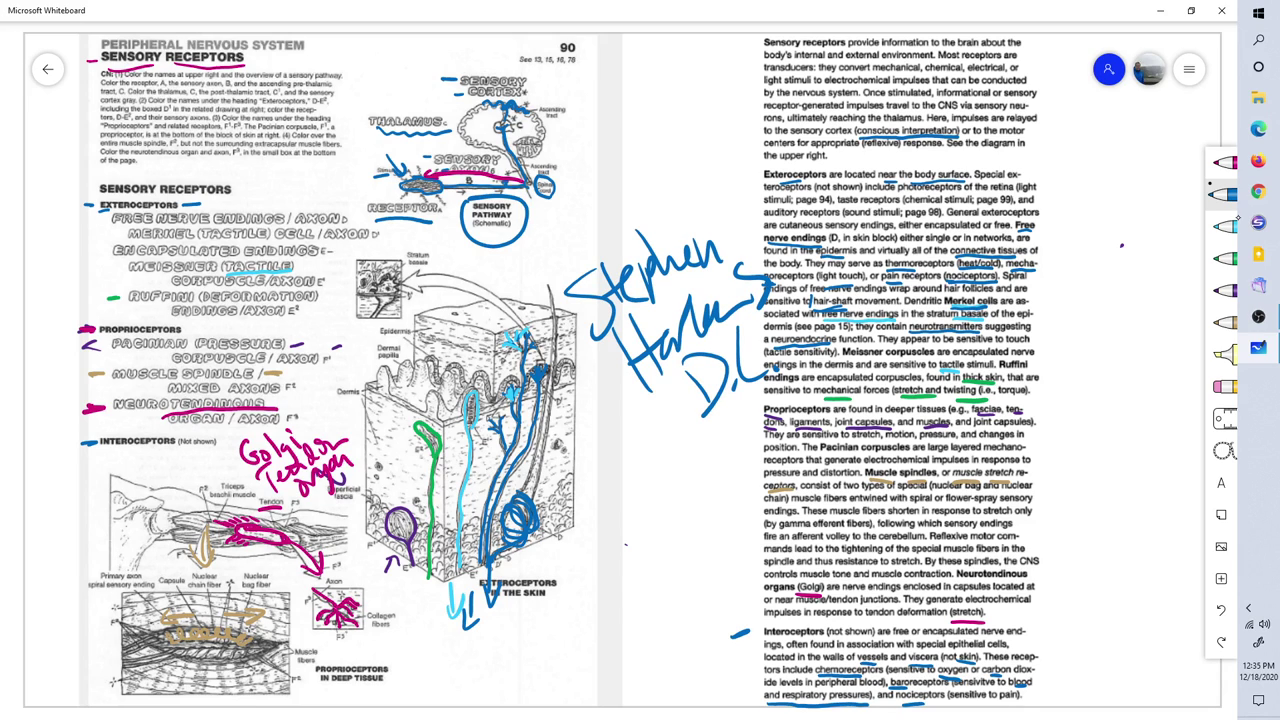